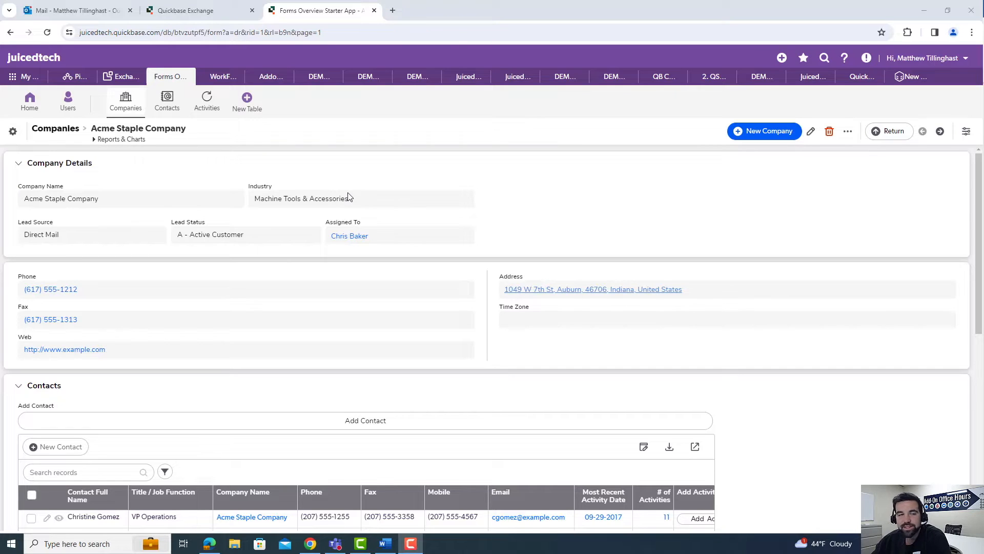
- Look at the Companies table's list of forms in its settings, then return to the Acme Staple Company record
{"action": "left_click", "coordinate": [14, 133]}
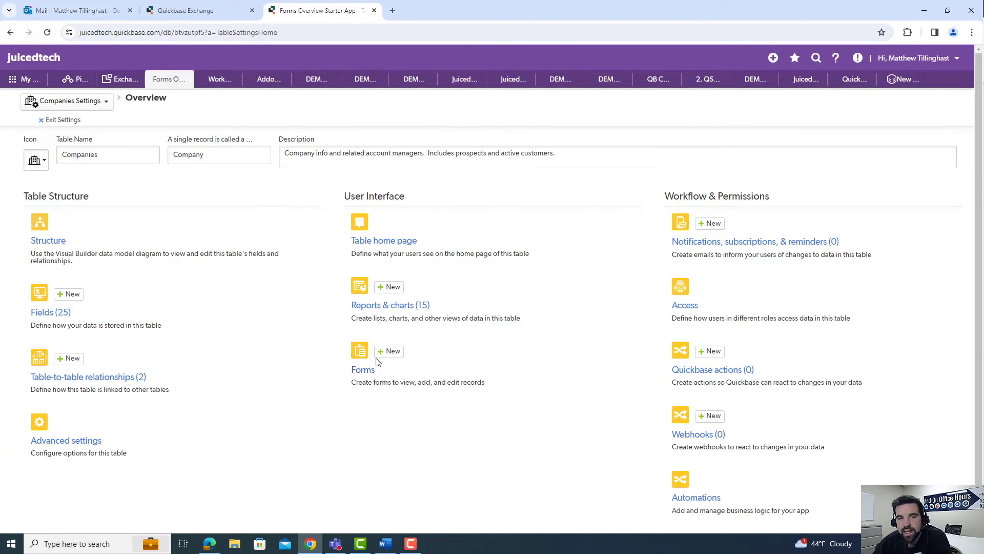
{"action": "left_click", "coordinate": [364, 378]}
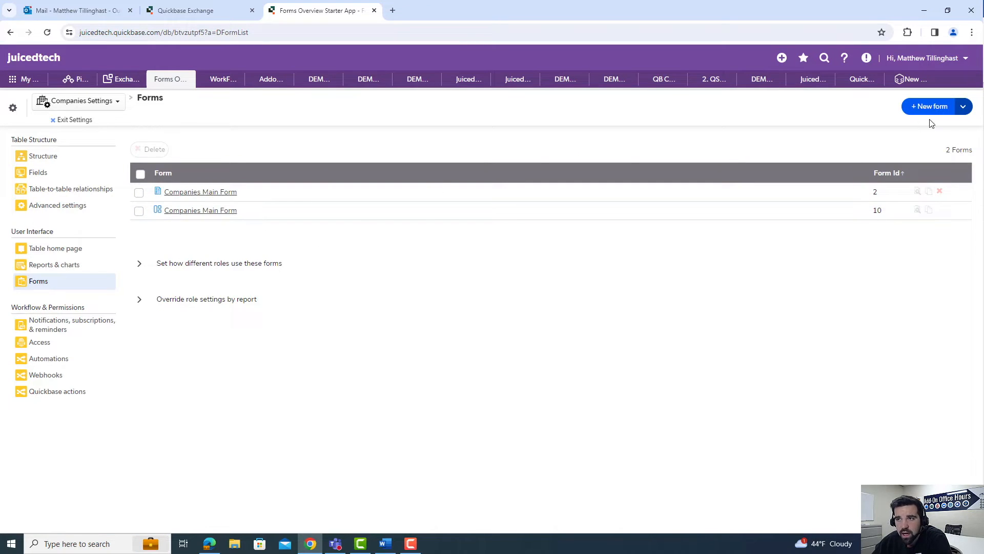
{"action": "left_click", "coordinate": [80, 120]}
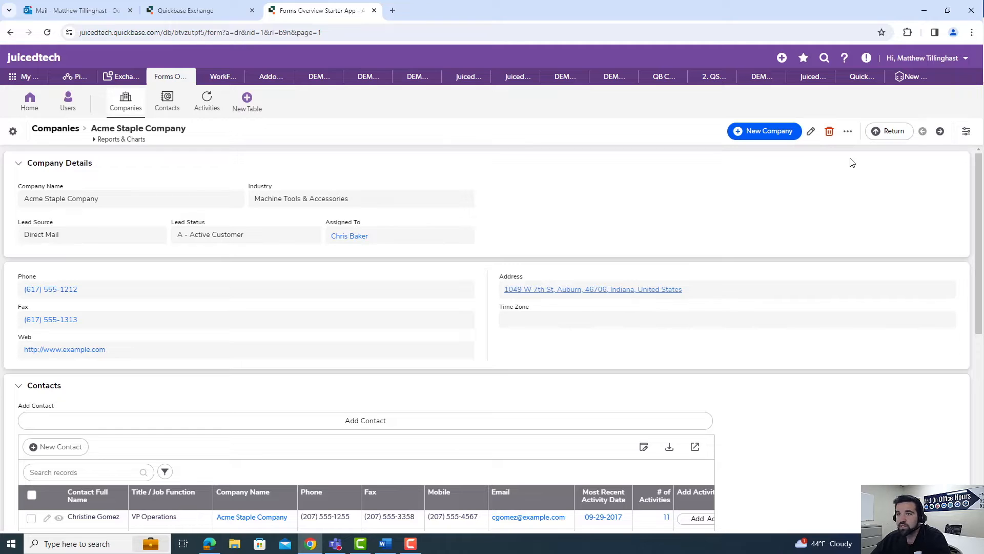
- Open the Companies Main Form for editing and add the Record ID# field to the Company Details section
{"action": "left_click", "coordinate": [967, 135]}
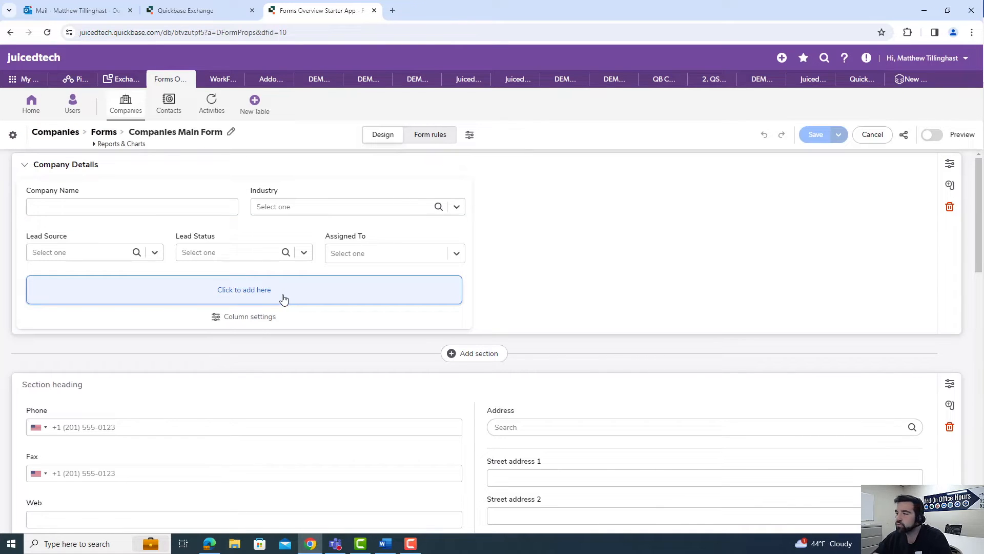
{"action": "left_click", "coordinate": [284, 298]}
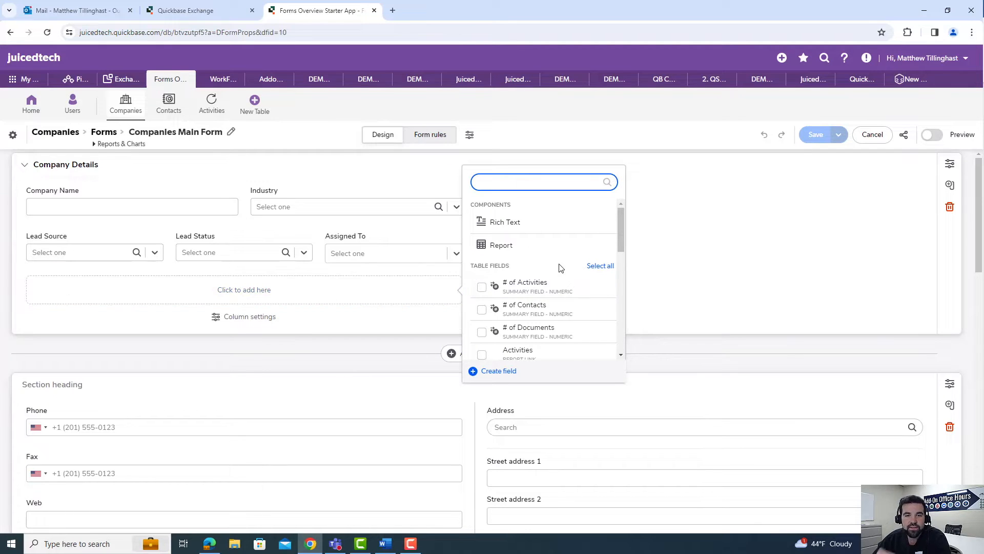
{"action": "scroll", "coordinate": [558, 266], "scroll_direction": "down", "scroll_amount": 1}
{"action": "scroll", "coordinate": [558, 266], "scroll_direction": "up", "scroll_amount": 1}
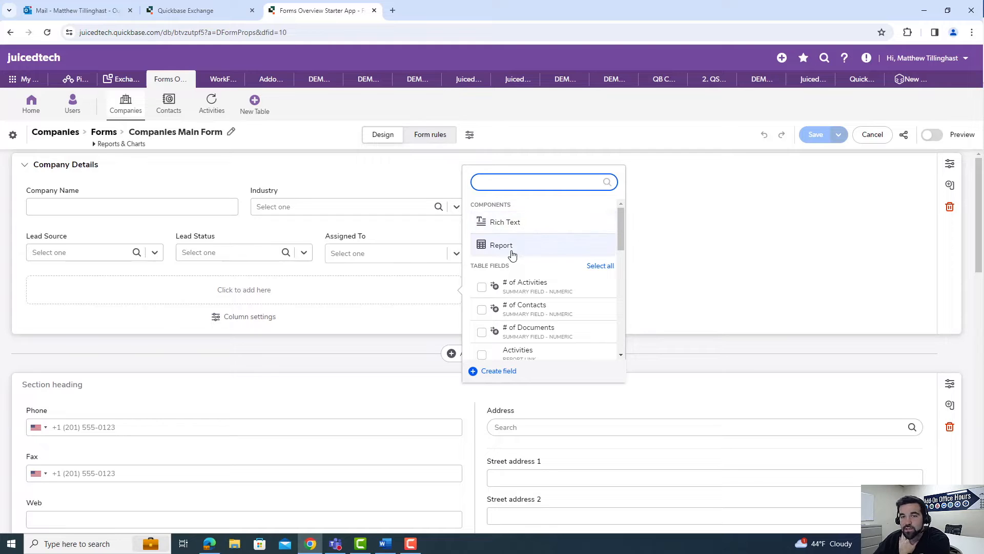
{"action": "scroll", "coordinate": [536, 272], "scroll_direction": "down", "scroll_amount": 2}
{"action": "scroll", "coordinate": [536, 272], "scroll_direction": "down", "scroll_amount": 4}
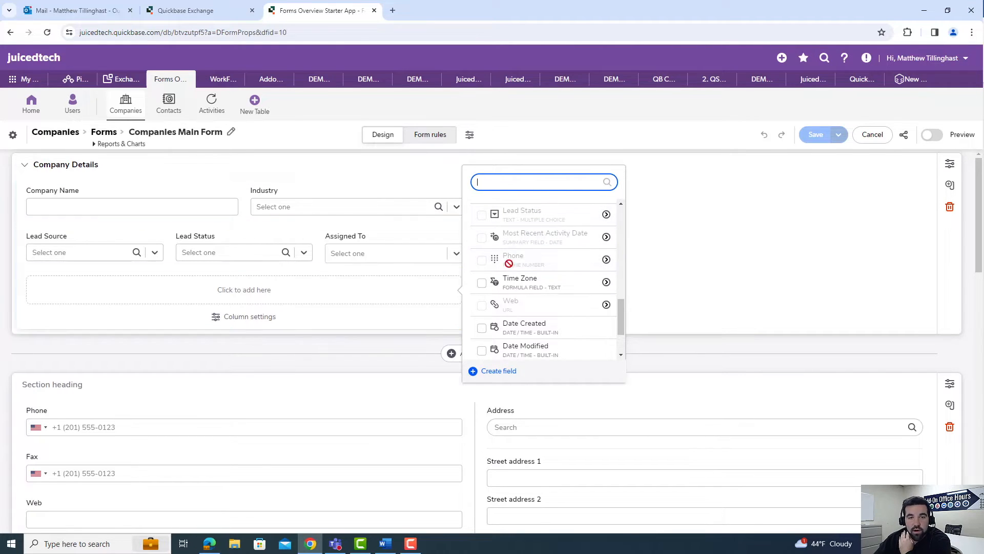
{"action": "scroll", "coordinate": [564, 258], "scroll_direction": "down", "scroll_amount": 2}
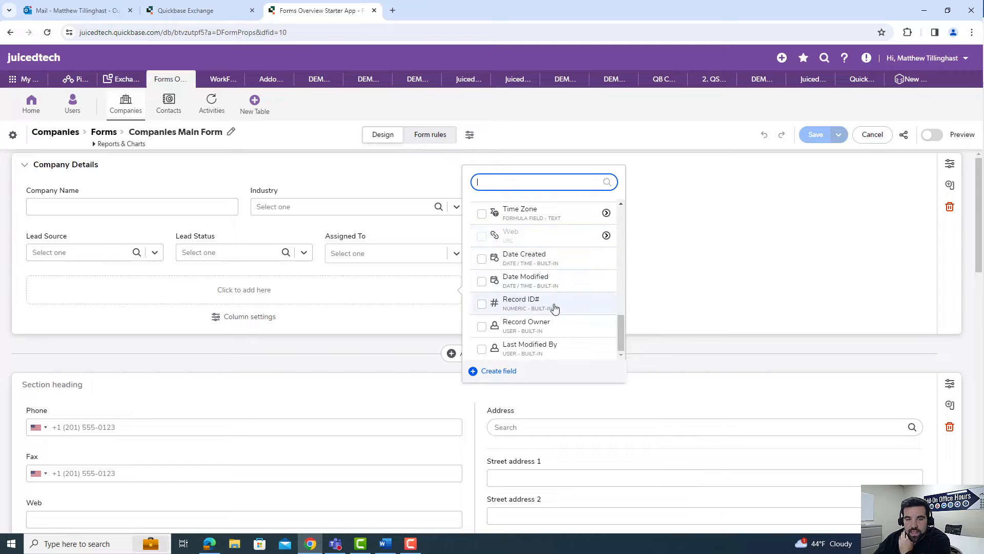
{"action": "left_click", "coordinate": [552, 309]}
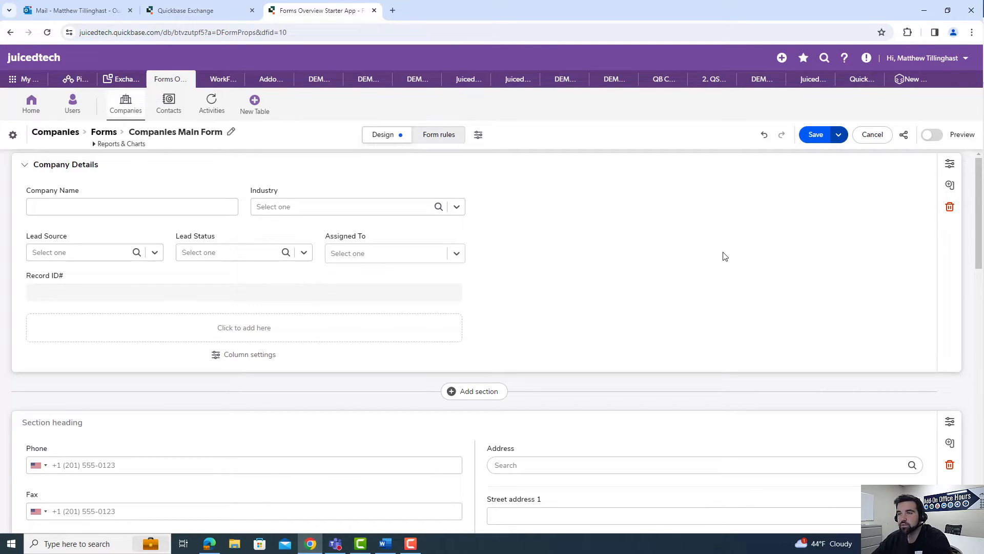
- Add a second column to Company Details and move the Lead Source, Lead Status and Assigned To group into it
{"action": "left_click", "coordinate": [950, 186]}
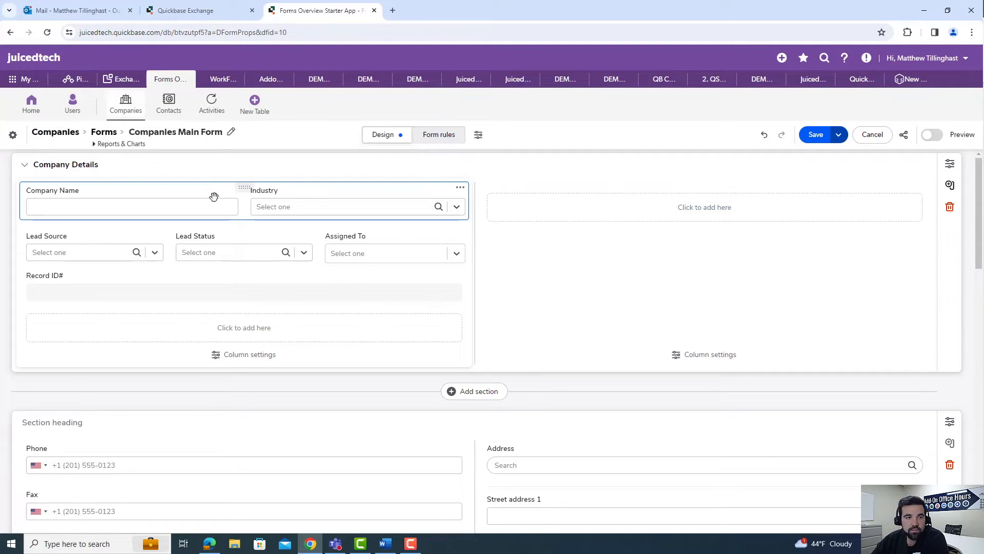
{"action": "left_click_drag", "start_coordinate": [215, 248], "coordinate": [689, 222]}
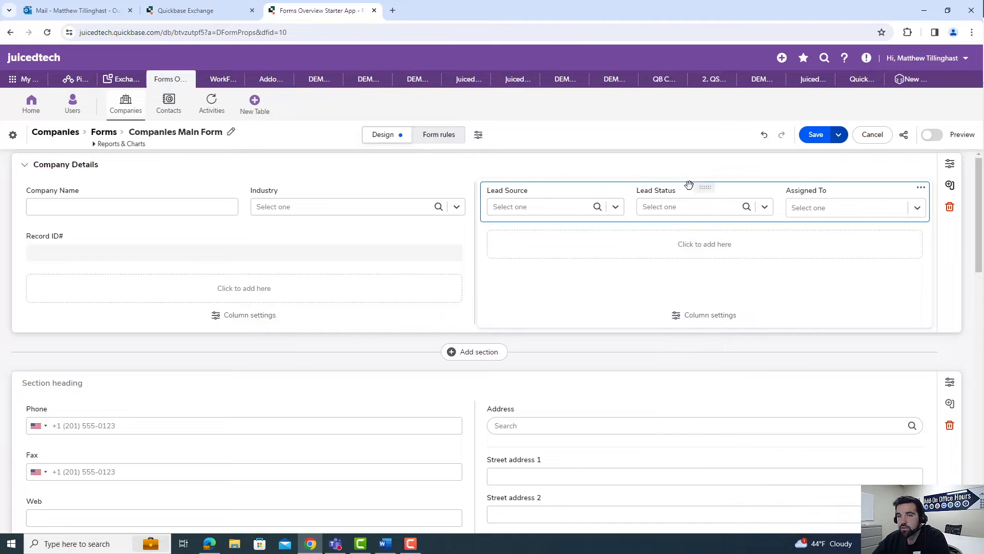
- Ungroup Assigned To from the lead fields and move it into the first column above Record ID#
{"action": "left_click", "coordinate": [709, 190]}
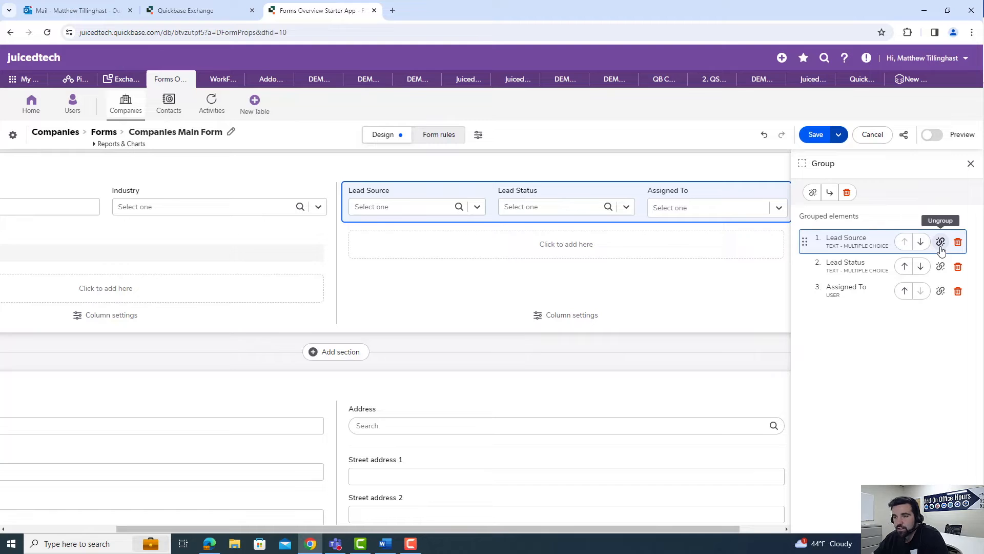
{"action": "left_click", "coordinate": [940, 292]}
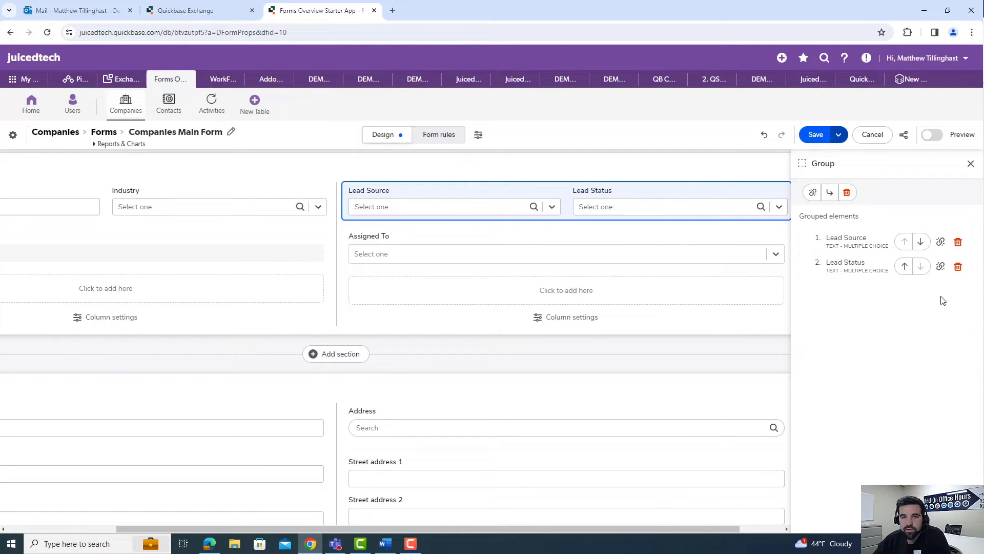
{"action": "left_click", "coordinate": [970, 165]}
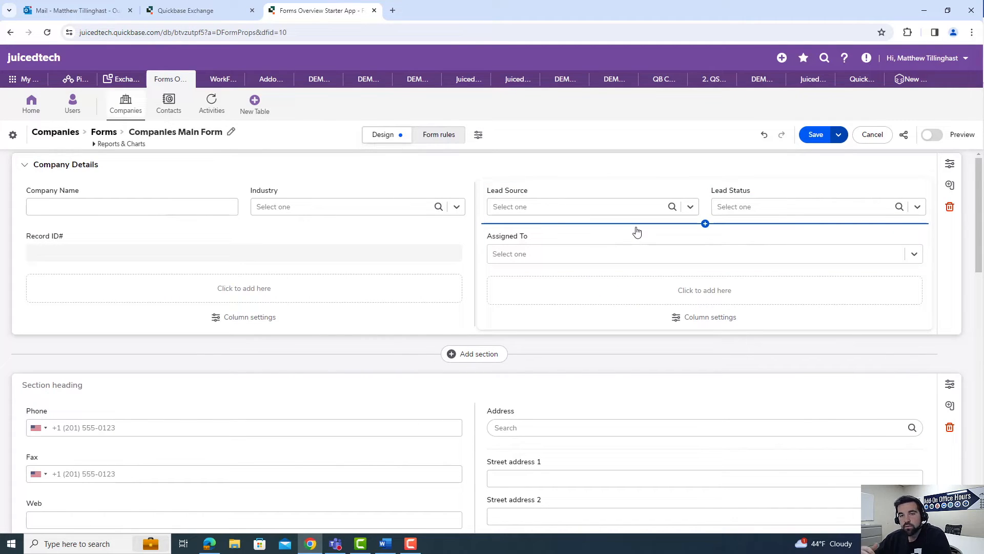
{"action": "left_click_drag", "start_coordinate": [663, 253], "coordinate": [264, 261]}
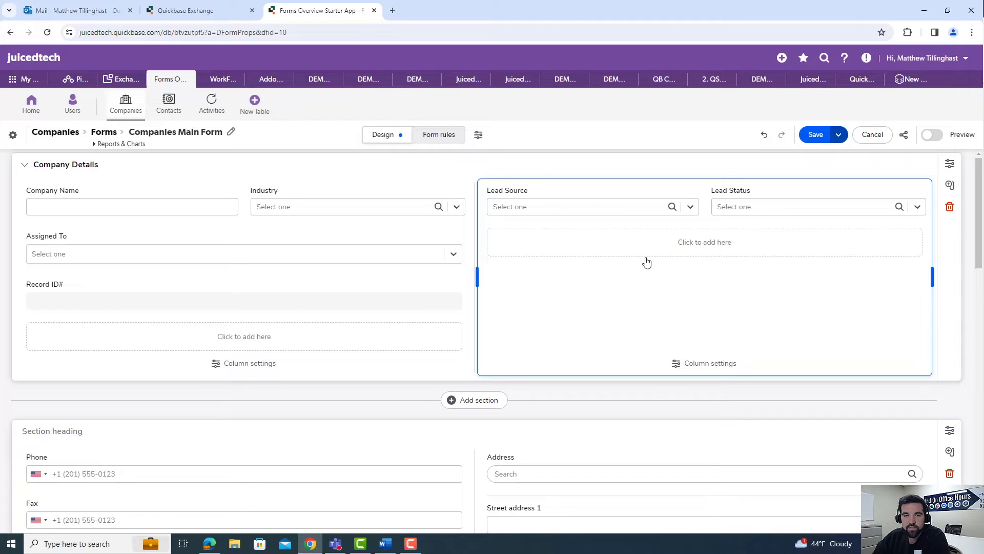
- Add a new section below Company Details and give it the heading "Named Section"
{"action": "scroll", "coordinate": [531, 246], "scroll_direction": "down", "scroll_amount": 1}
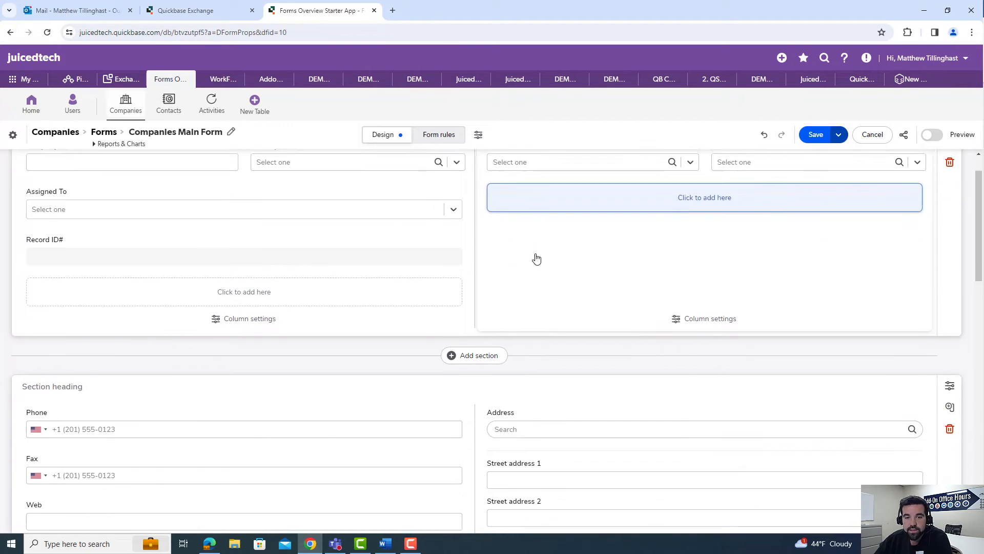
{"action": "left_click", "coordinate": [479, 349]}
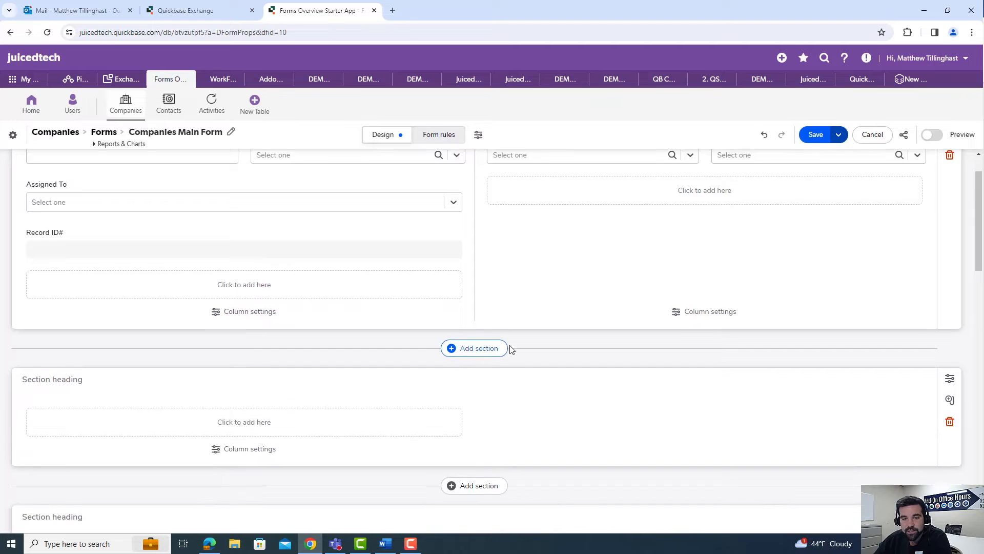
{"action": "scroll", "coordinate": [596, 307], "scroll_direction": "up", "scroll_amount": 1}
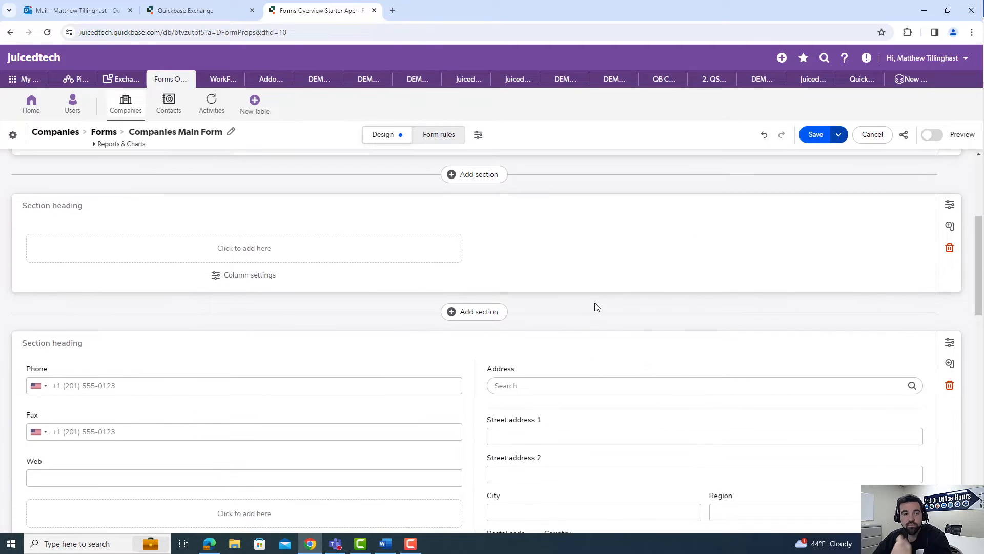
{"action": "left_click", "coordinate": [80, 206]}
{"action": "type", "text": "NM"}
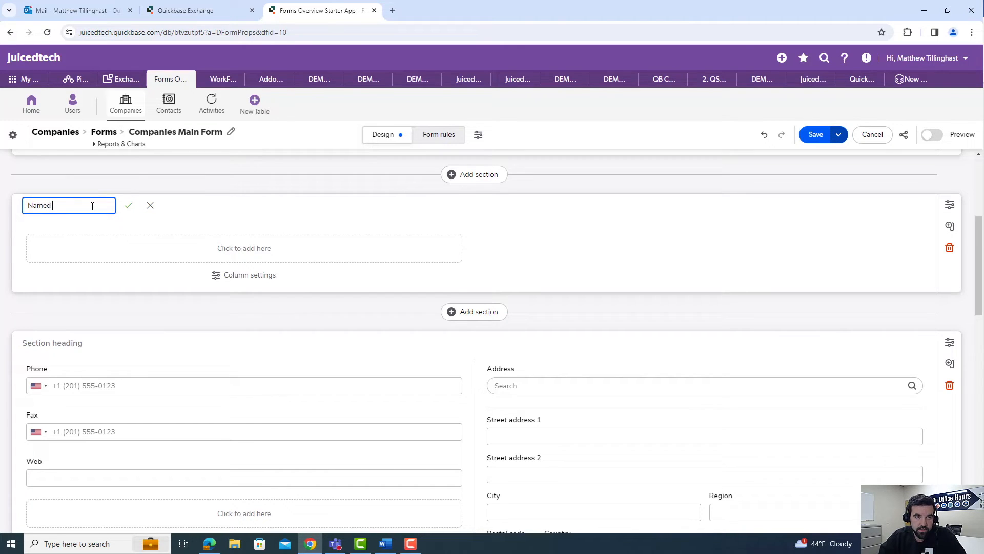
{"action": "left_click", "coordinate": [128, 205]}
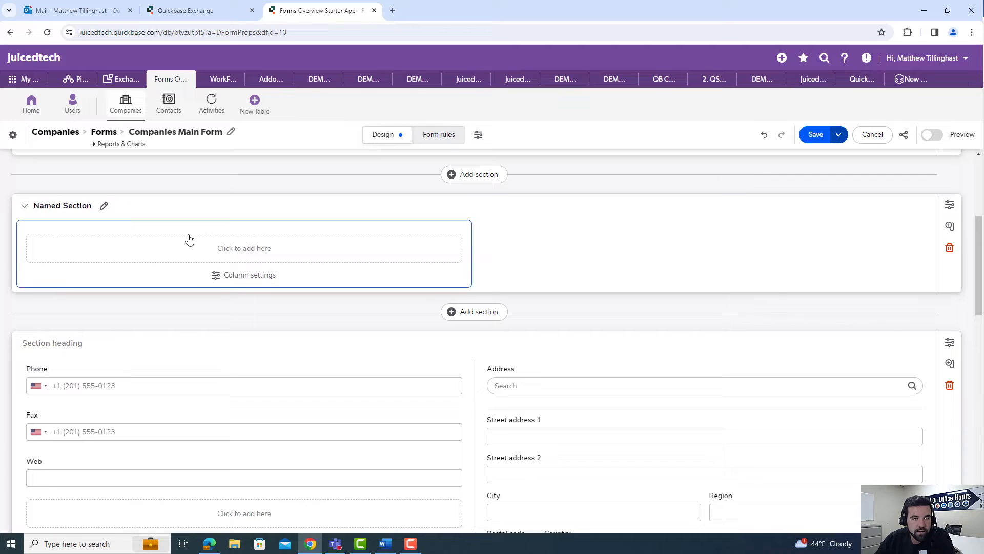
- Set the new section's column heading to "Named Column" and turn on its background color
{"action": "left_click", "coordinate": [249, 276]}
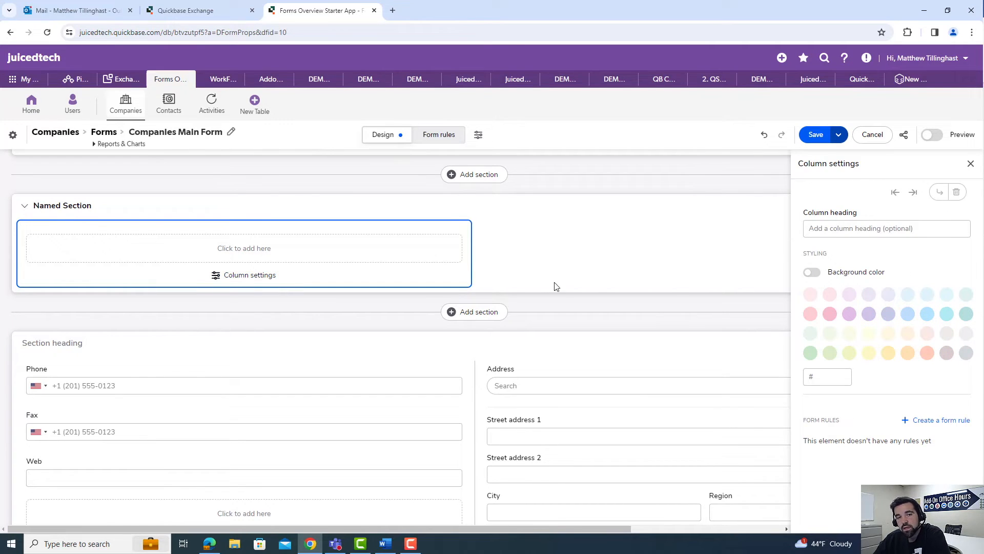
{"action": "left_click", "coordinate": [874, 233]}
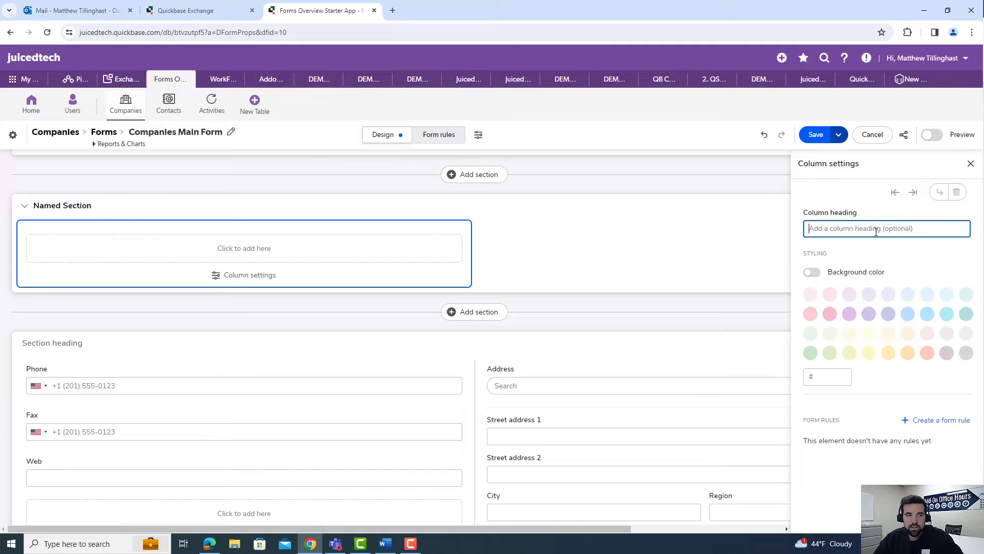
{"action": "type", "text": "Named Co"}
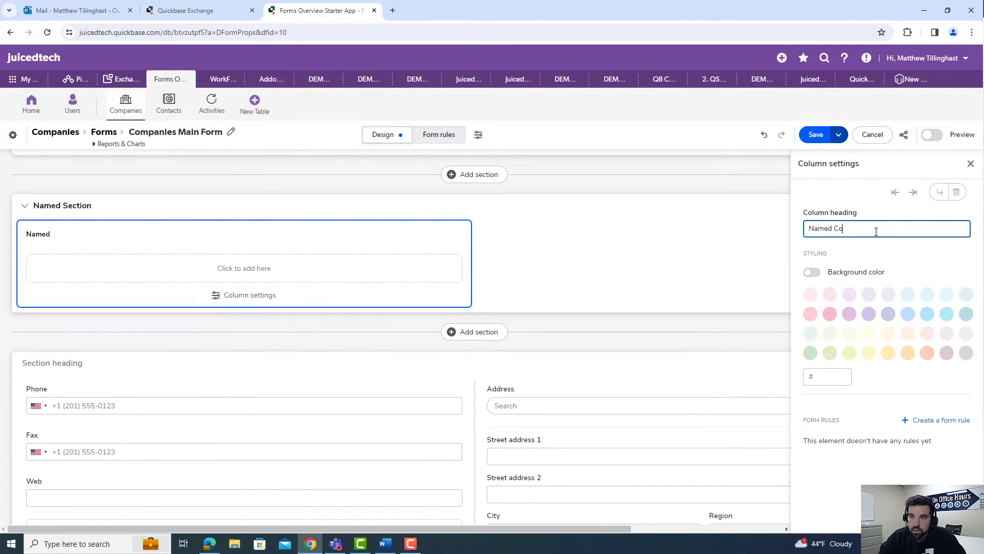
{"action": "type", "text": "lumn"}
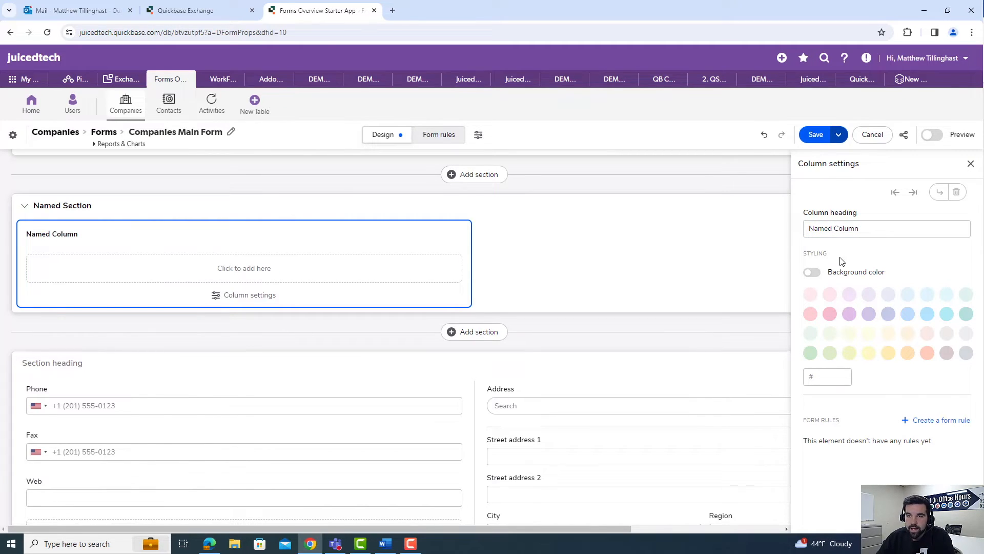
{"action": "left_click", "coordinate": [812, 272]}
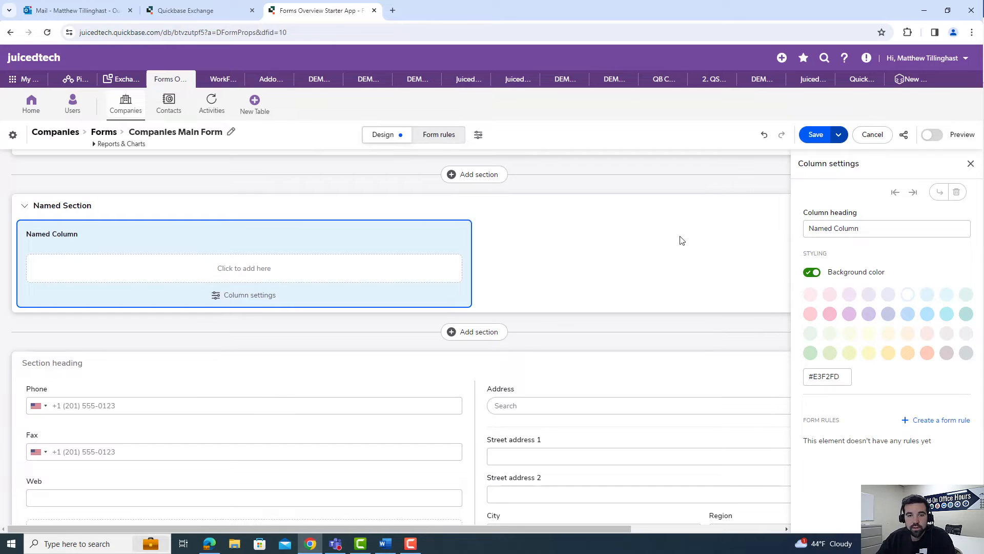
{"action": "left_click", "coordinate": [971, 164]}
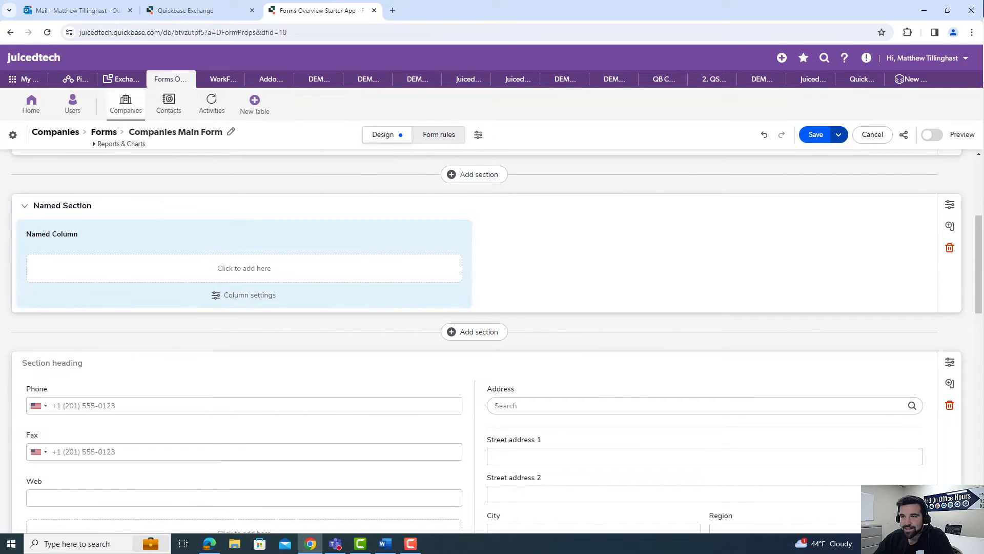
- Set Named Section to collapse by default and remove the section from the form
{"action": "left_click", "coordinate": [950, 209]}
{"action": "left_click", "coordinate": [950, 209]}
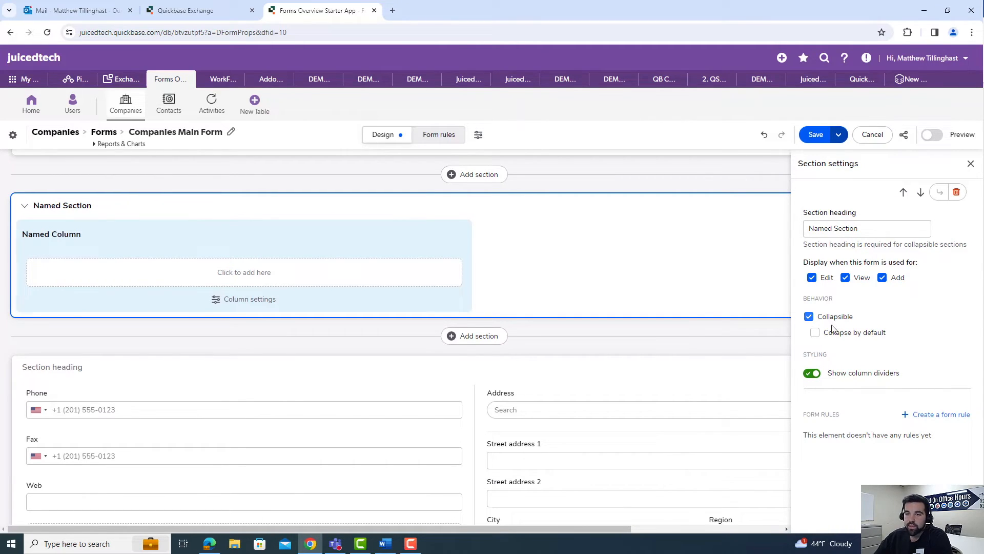
{"action": "left_click", "coordinate": [815, 332]}
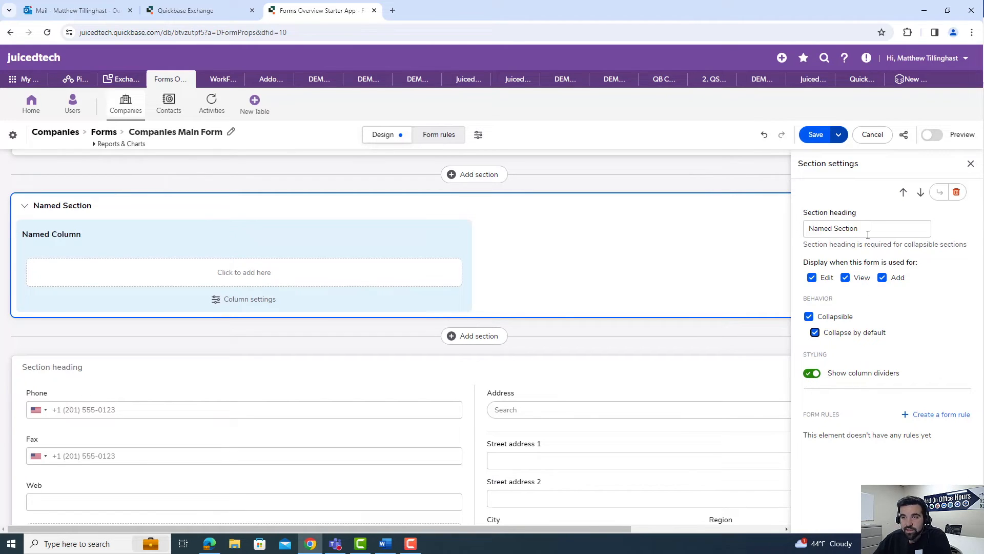
{"action": "left_click", "coordinate": [958, 193]}
{"action": "scroll", "coordinate": [815, 307], "scroll_direction": "up", "scroll_amount": 1}
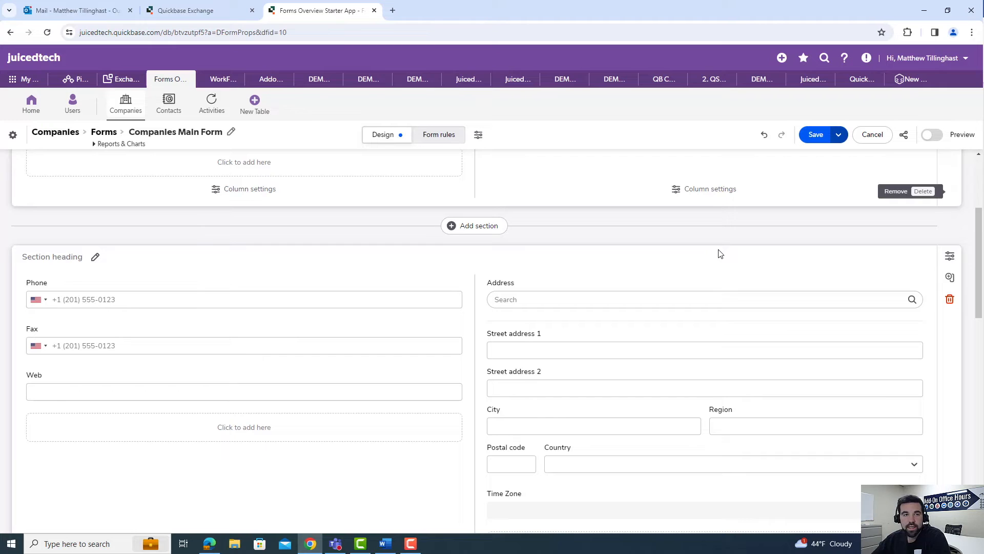
- Add a new page after the last section of the form
{"action": "scroll", "coordinate": [584, 211], "scroll_direction": "down", "scroll_amount": 14}
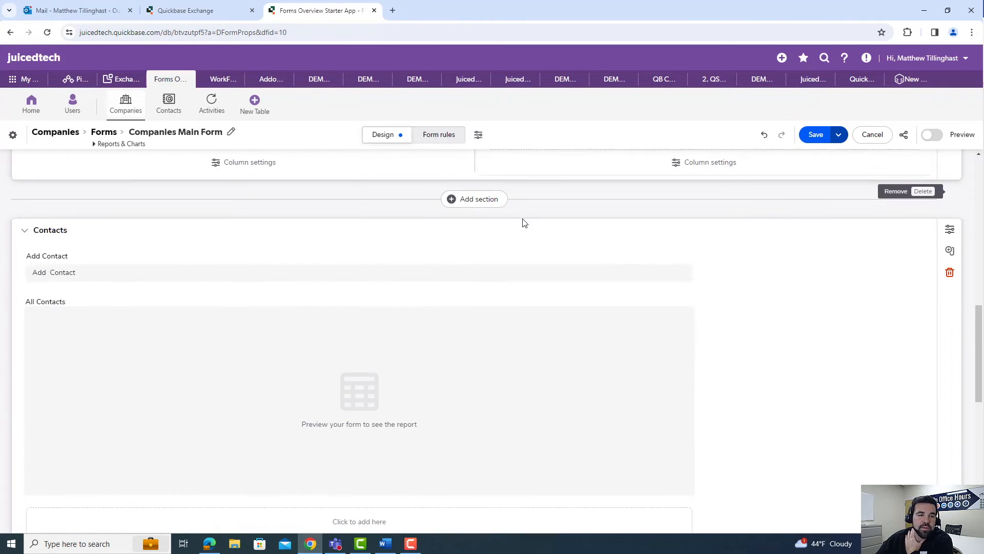
{"action": "scroll", "coordinate": [482, 242], "scroll_direction": "down", "scroll_amount": 3}
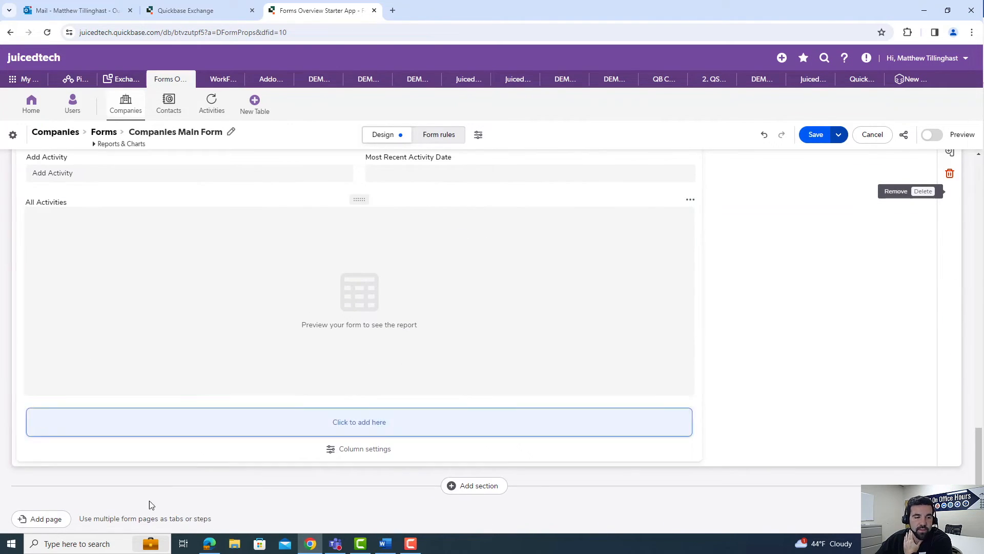
{"action": "left_click", "coordinate": [46, 519]}
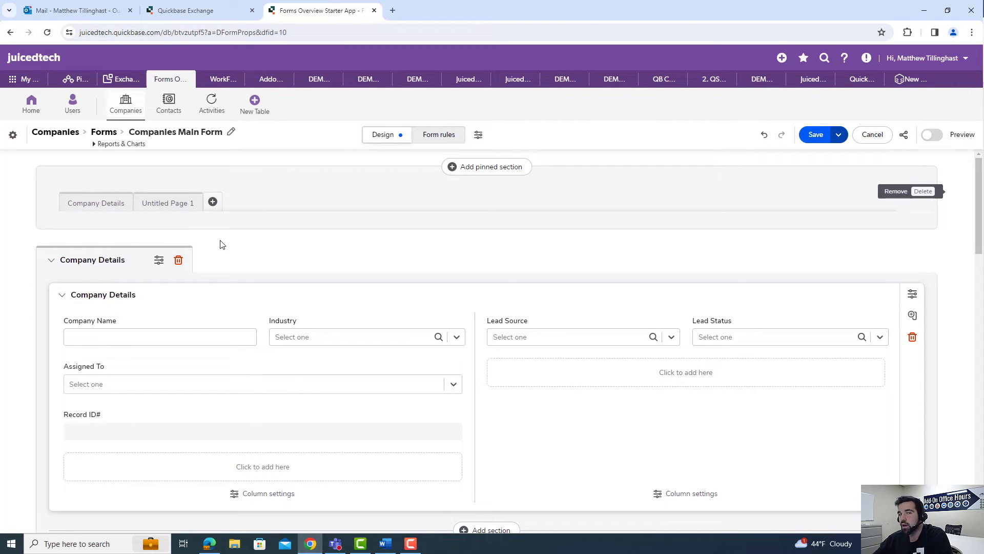
- Rename the newly added Untitled Page 1 as "Contacts"
{"action": "left_click", "coordinate": [177, 208]}
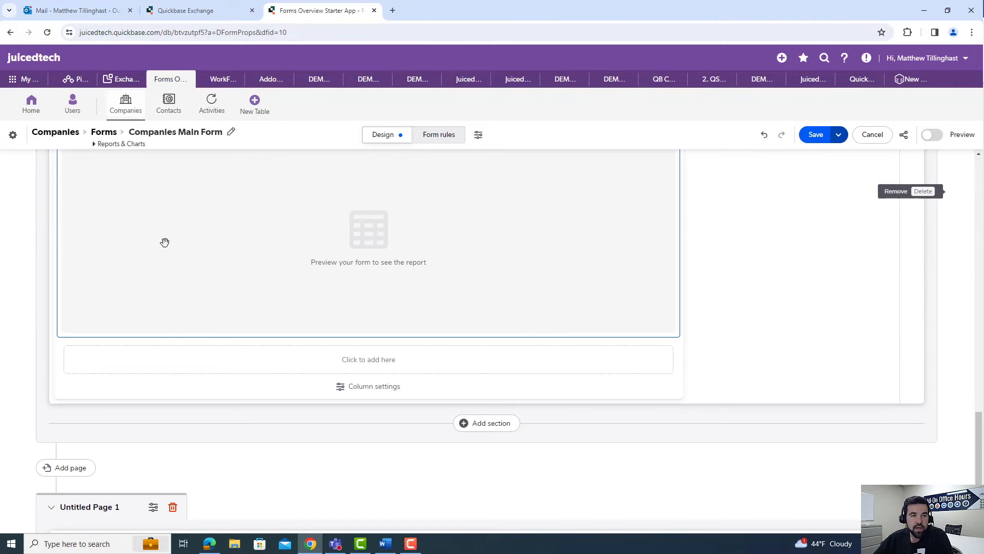
{"action": "scroll", "coordinate": [282, 369], "scroll_direction": "down", "scroll_amount": 1}
{"action": "left_click", "coordinate": [135, 460]}
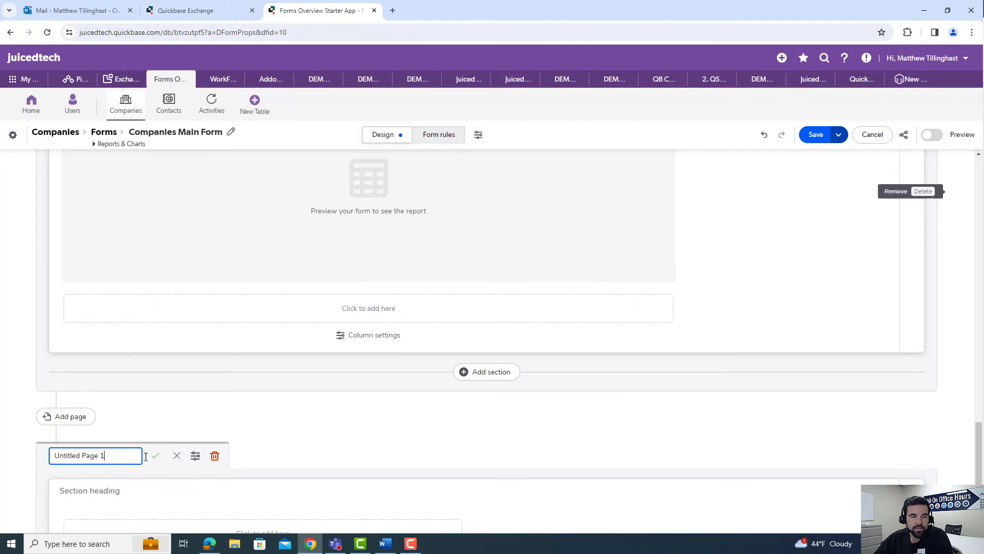
{"action": "triple_click", "coordinate": [130, 452]}
{"action": "key", "text": "BackSpace"}
{"action": "type", "text": "Contacts"}
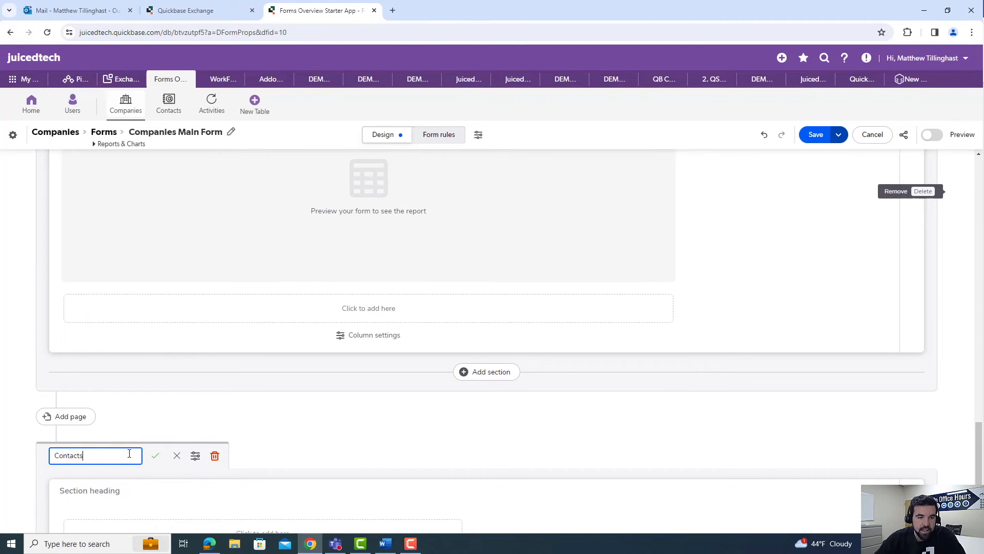
{"action": "left_click", "coordinate": [155, 455]}
- Move the All Contacts report from the Contacts section on the Company Details page into the second column of the Contacts page
{"action": "scroll", "coordinate": [283, 417], "scroll_direction": "up", "scroll_amount": 4}
{"action": "scroll", "coordinate": [286, 424], "scroll_direction": "up", "scroll_amount": 2}
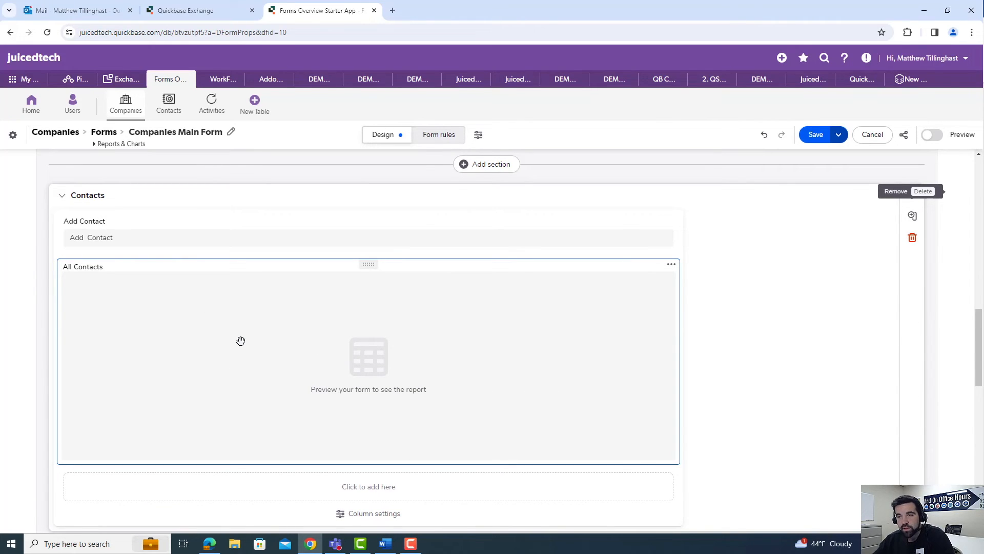
{"action": "left_click_drag", "start_coordinate": [297, 334], "coordinate": [323, 426]}
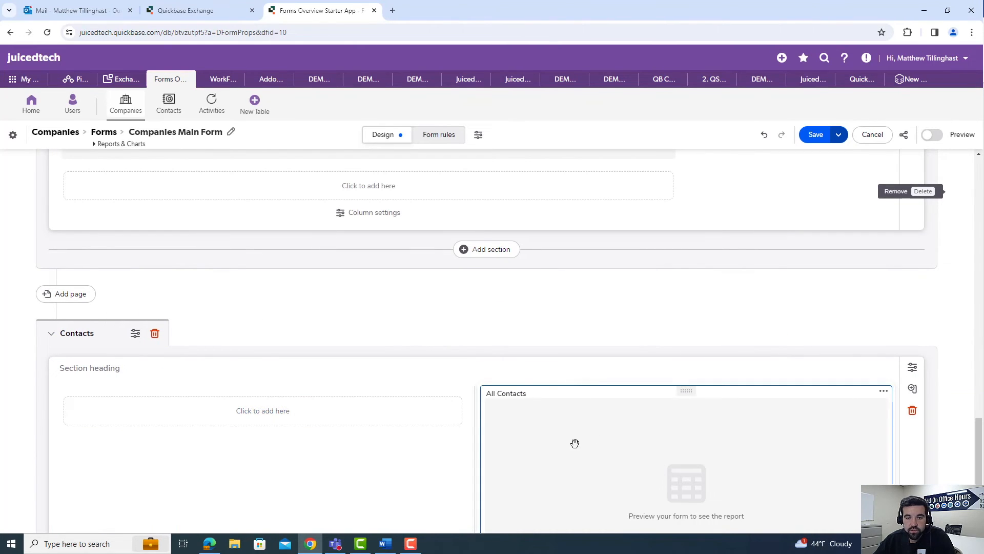
{"action": "scroll", "coordinate": [594, 446], "scroll_direction": "down", "scroll_amount": 3}
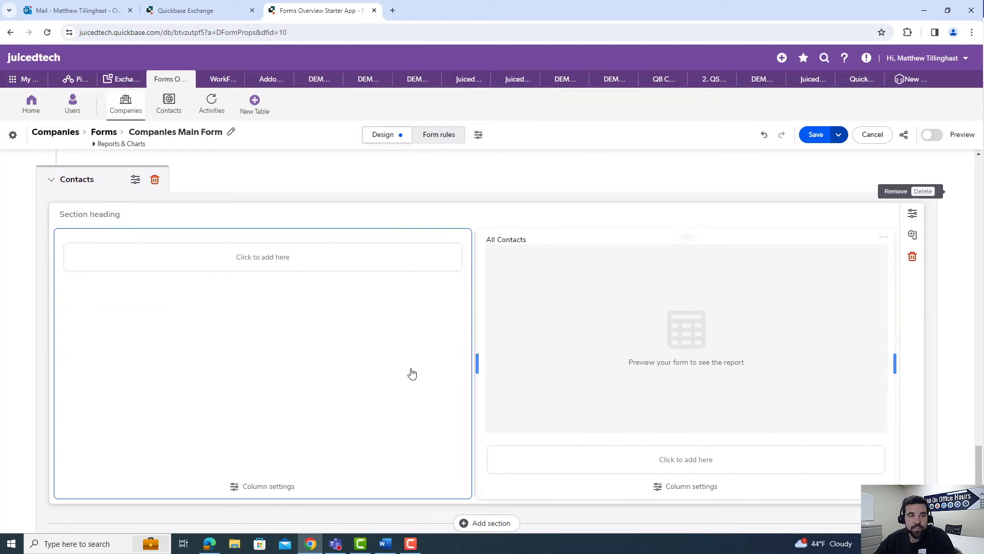
- Save the form, view the Contacts page on the Acme Staple Company record, and return to its Company Details page
{"action": "left_click", "coordinate": [816, 136]}
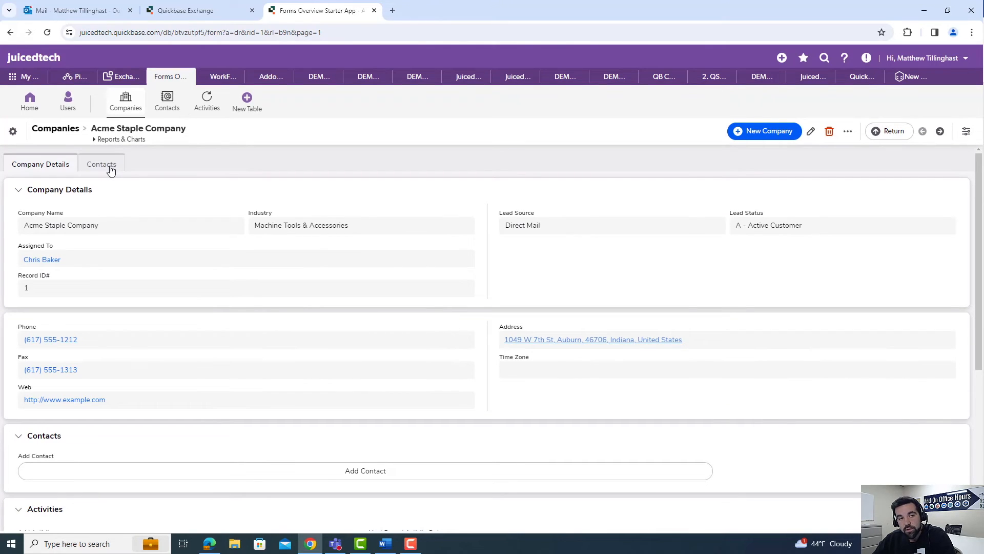
{"action": "left_click", "coordinate": [110, 170]}
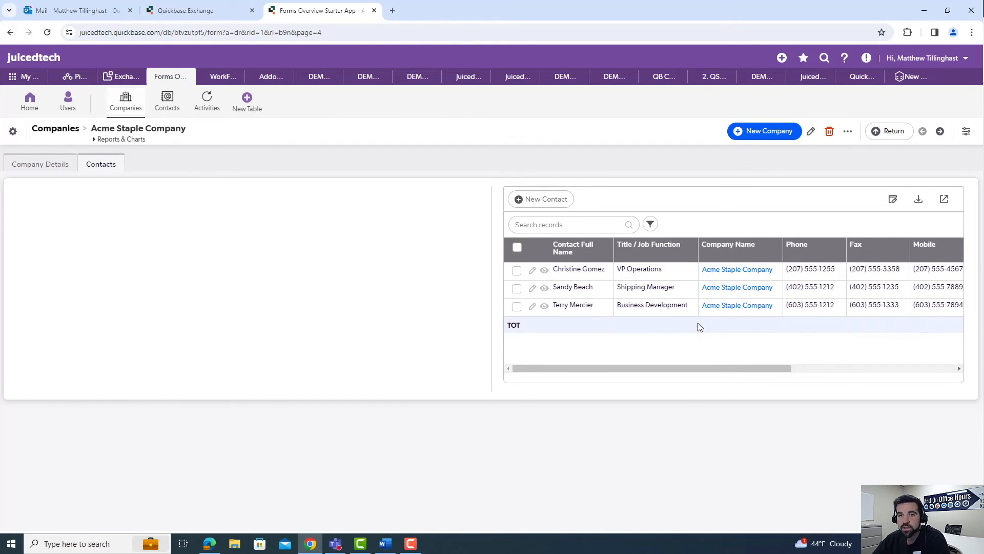
{"action": "left_click", "coordinate": [60, 165]}
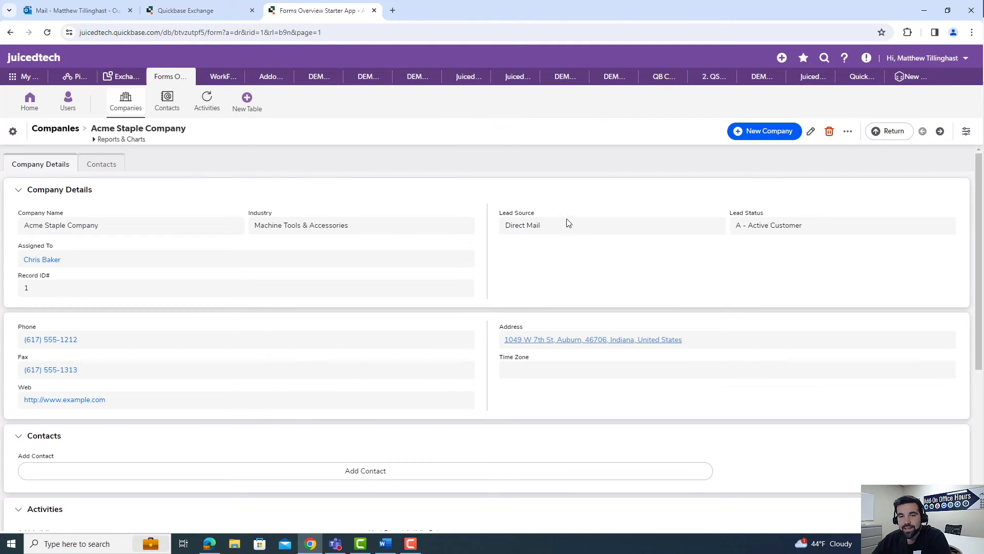
- Open the form element settings of the Lead Source field from the record, review its layout and behavior options, and close them
{"action": "right_click", "coordinate": [529, 224]}
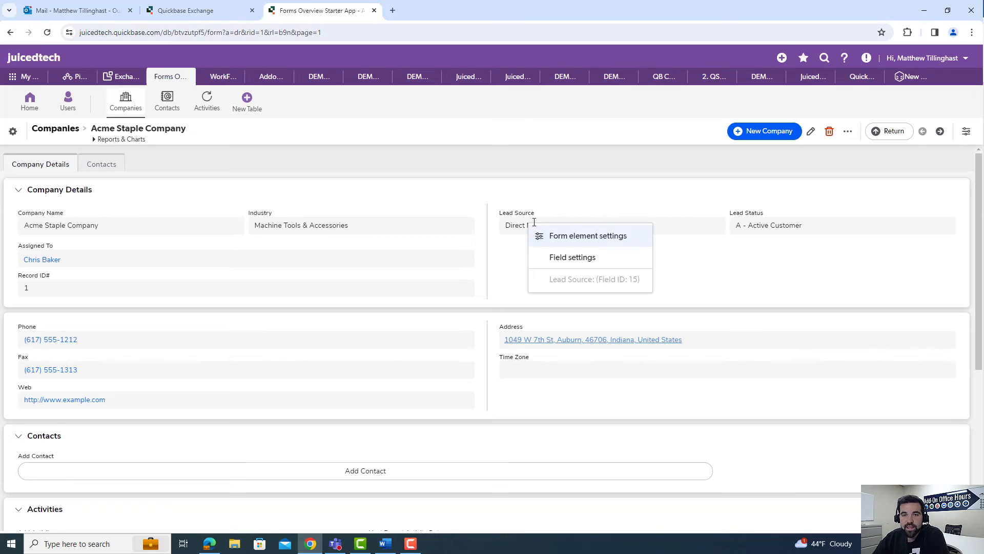
{"action": "left_click", "coordinate": [600, 241]}
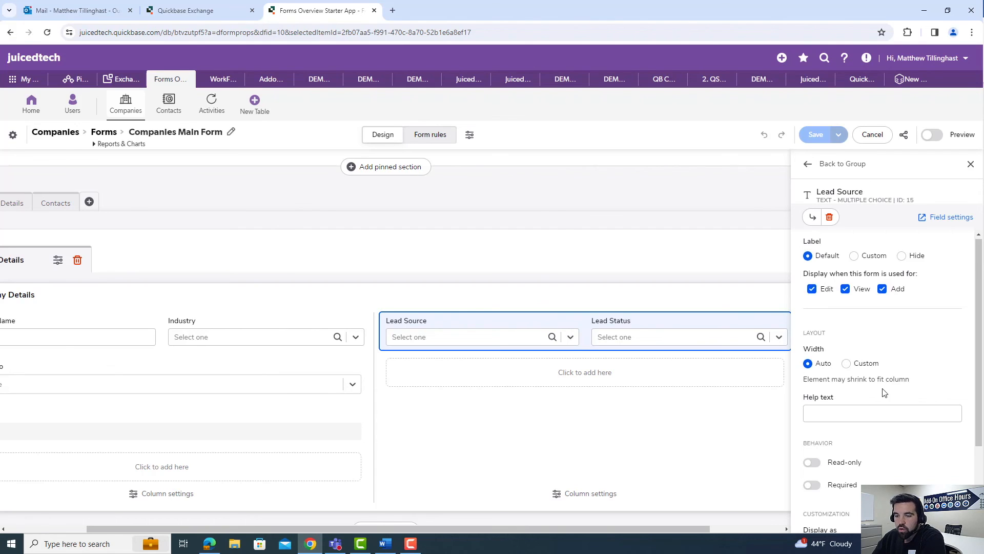
{"action": "scroll", "coordinate": [815, 359], "scroll_direction": "down", "scroll_amount": 3}
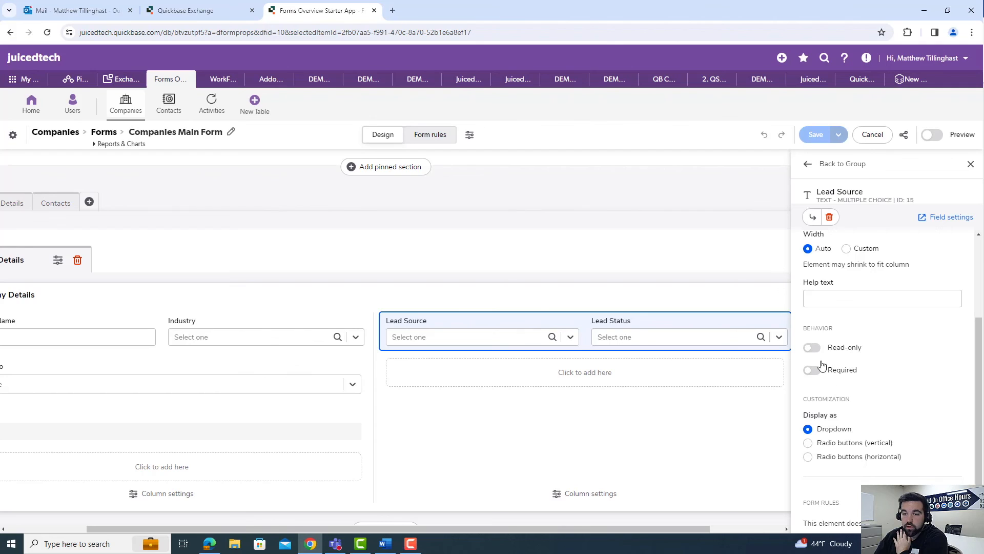
{"action": "left_click", "coordinate": [968, 165]}
{"action": "left_click", "coordinate": [969, 166]}
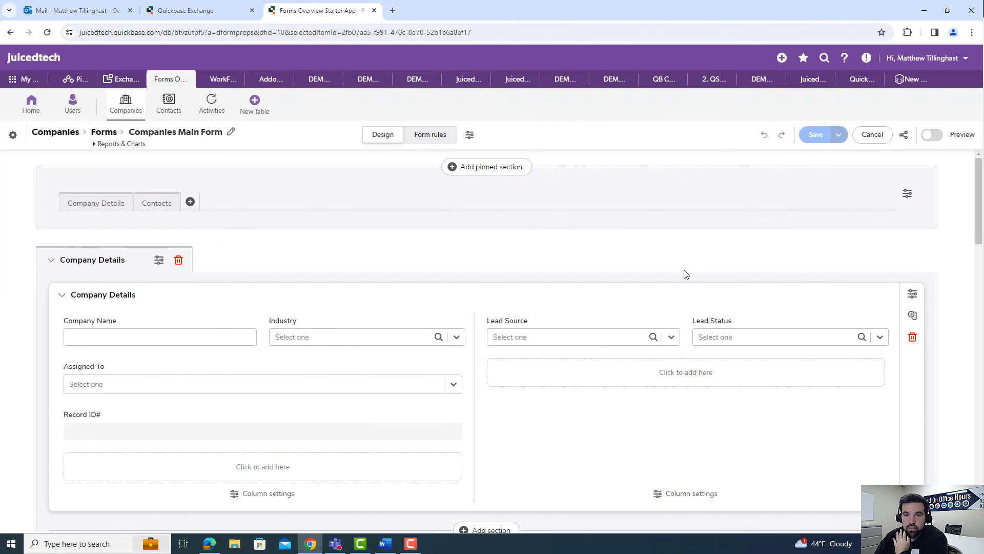
- Bring up the available actions for the Lead Source field in the form design
{"action": "right_click", "coordinate": [550, 326]}
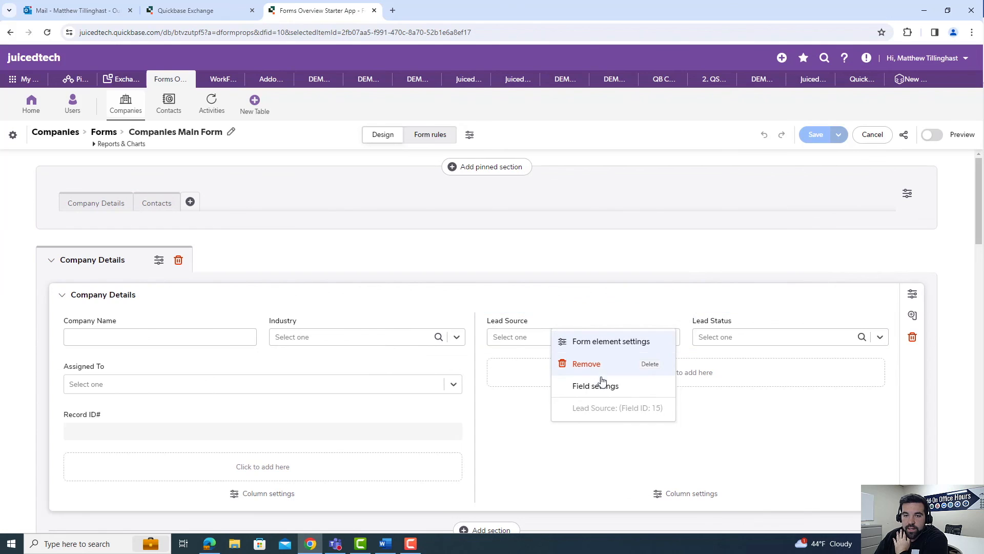